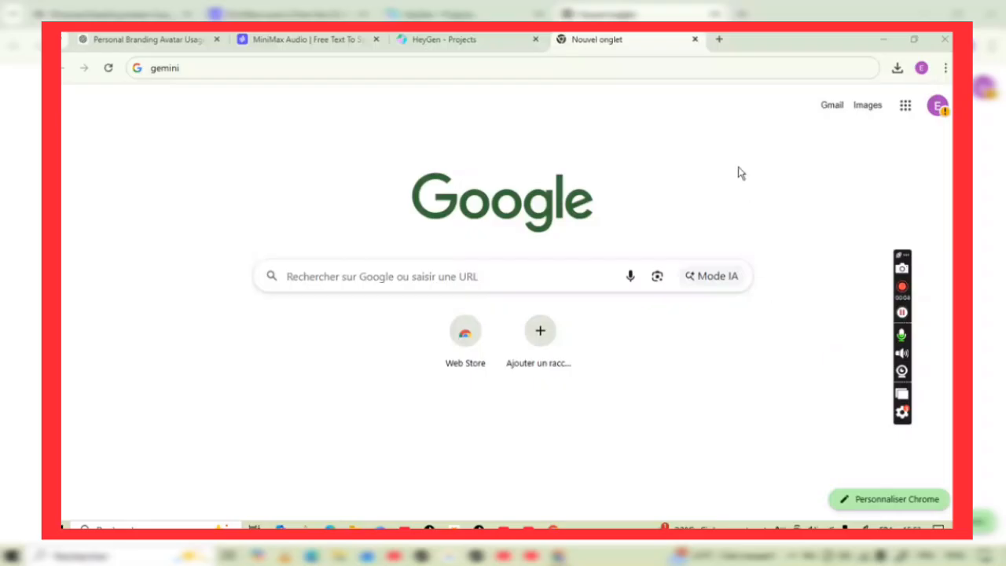
# Search Google for "gemini business" and open the Gemini Business result to reach its sign-up page
pyautogui.click(215, 67)
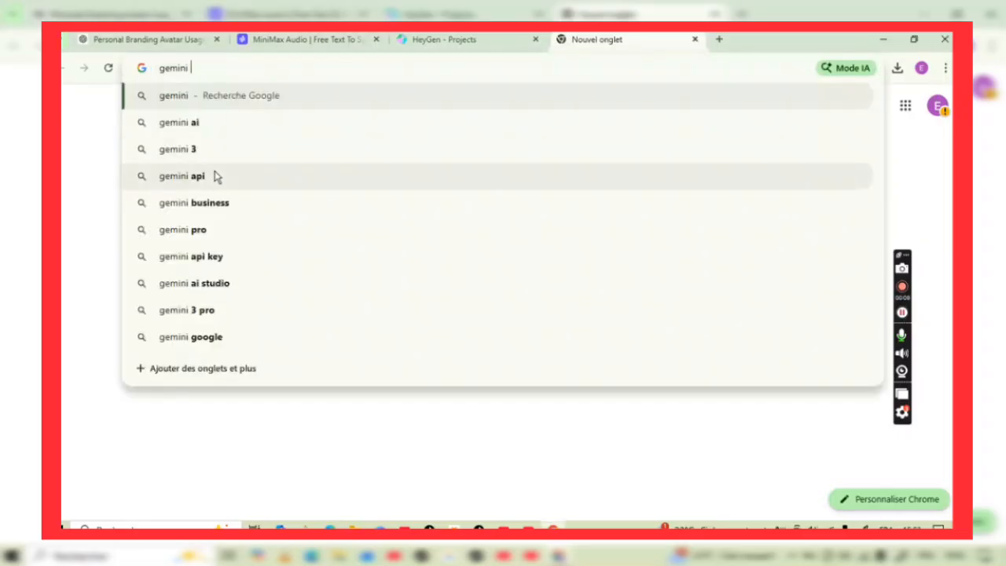
pyautogui.click(210, 204)
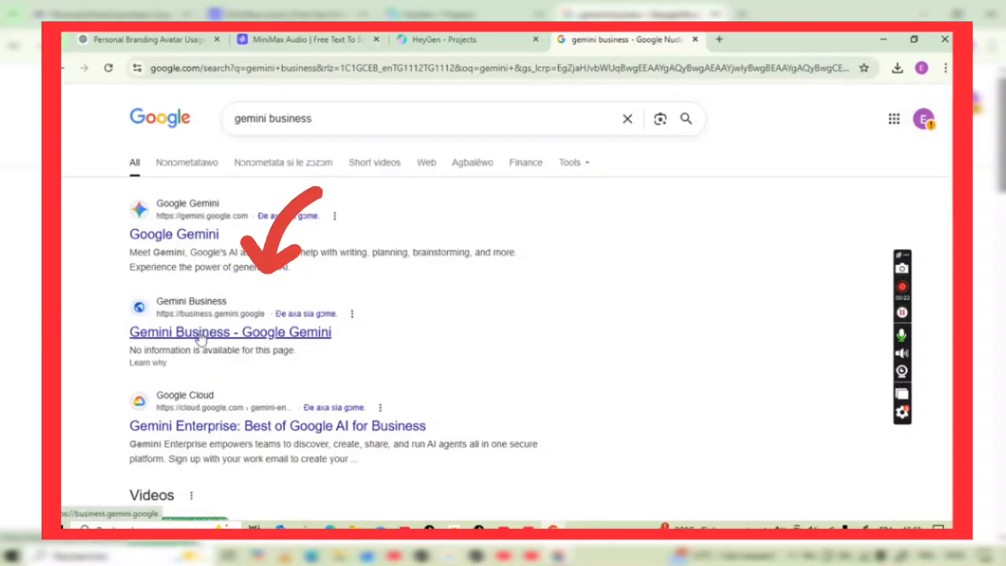
pyautogui.click(200, 333)
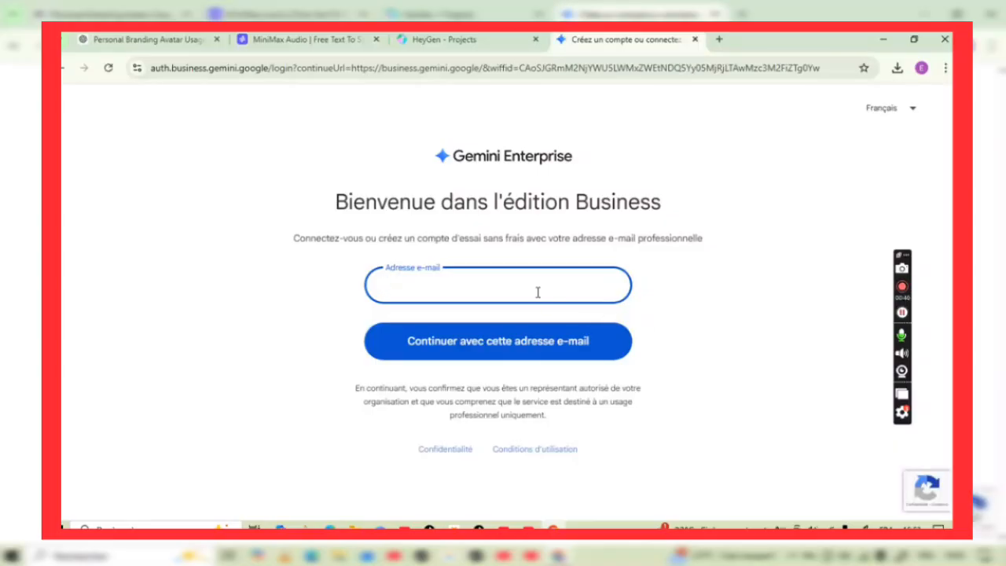
# Search for "temp mail" in a new browser tab, open the Temp Mail site and copy the temporary e-mail address
pyautogui.click(720, 45)
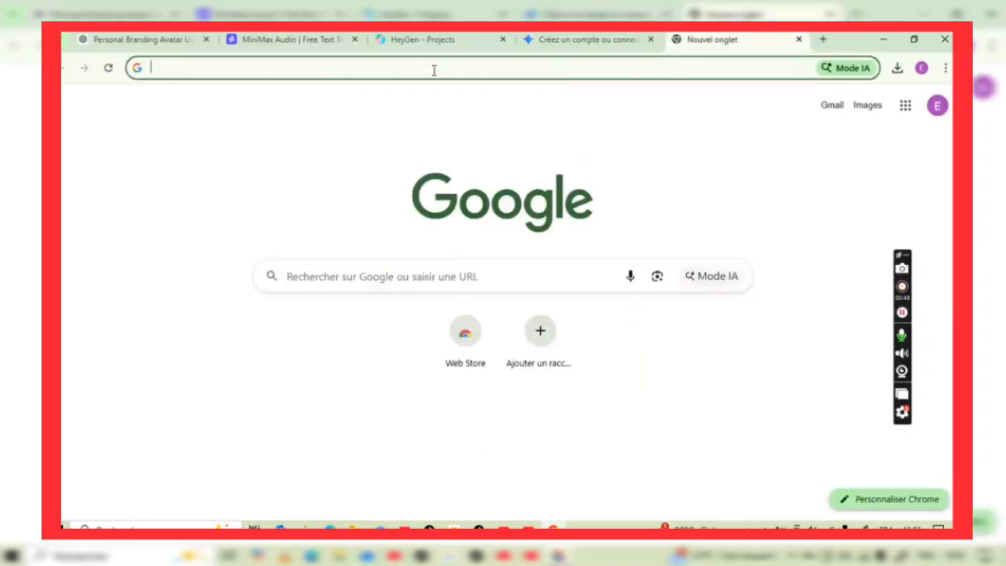
pyautogui.write('te')
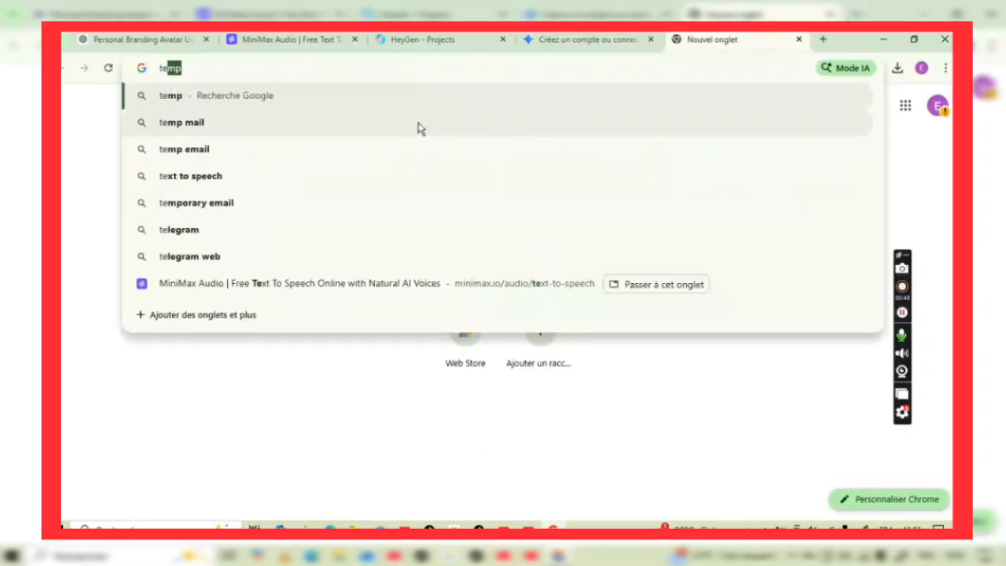
pyautogui.click(417, 126)
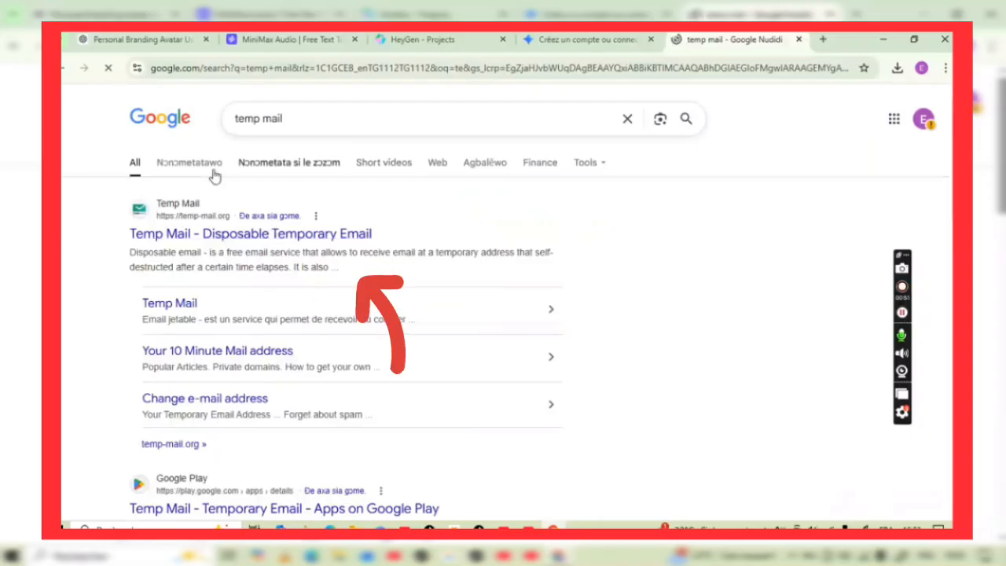
pyautogui.click(176, 244)
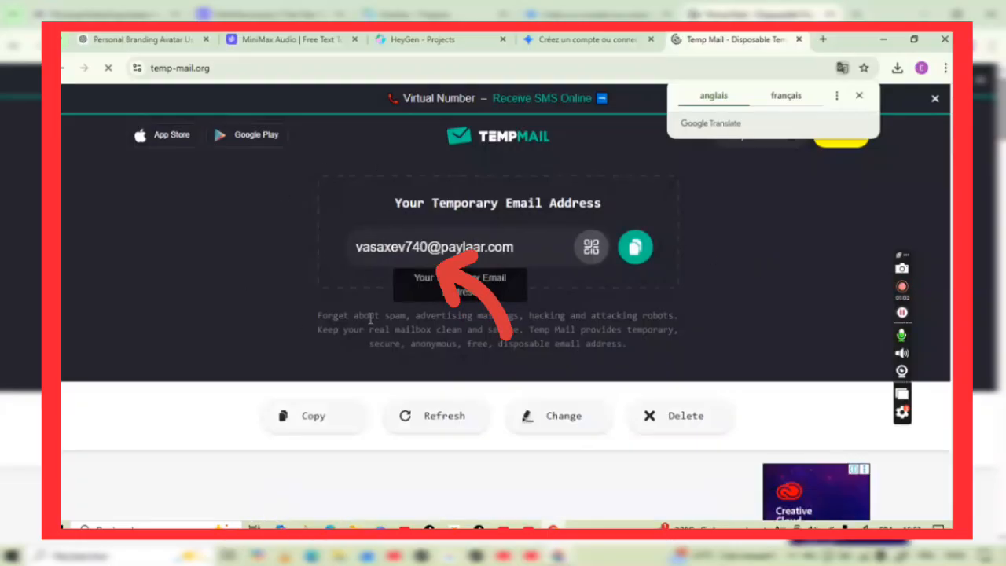
pyautogui.click(636, 248)
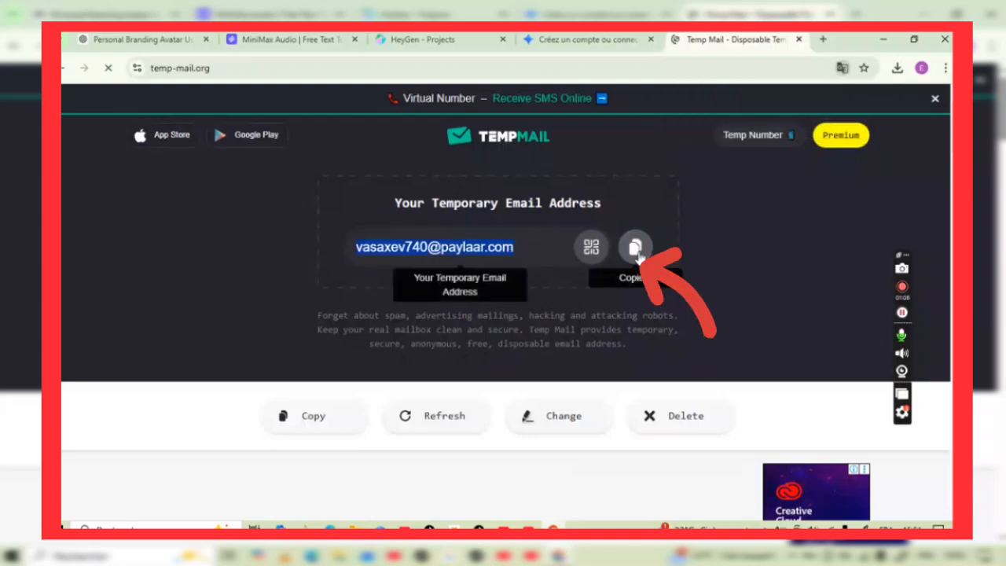
# Try to continue the Gemini Enterprise sign-up with the copied temporary e-mail address
pyautogui.click(576, 40)
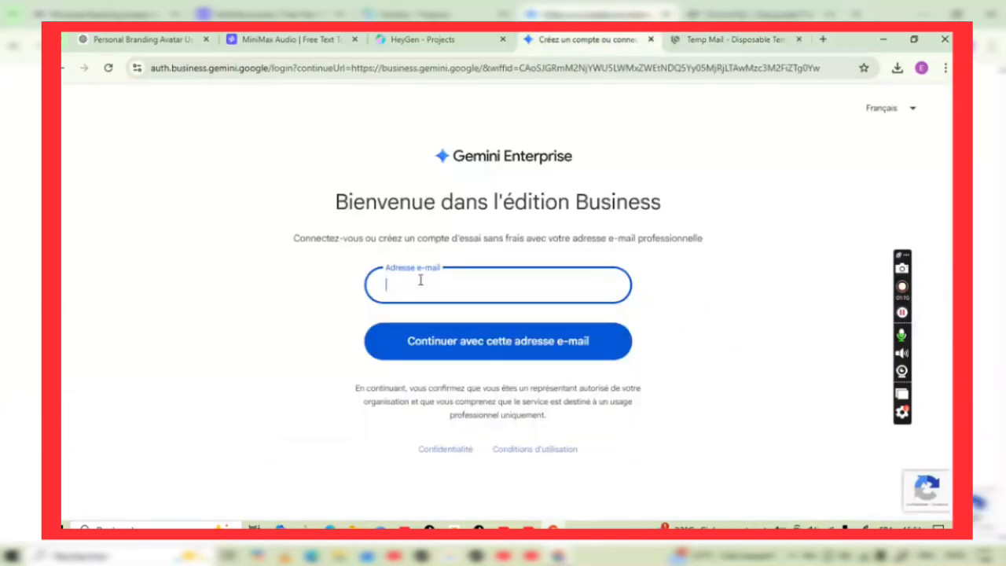
pyautogui.hotkey('ctrl', 'v')
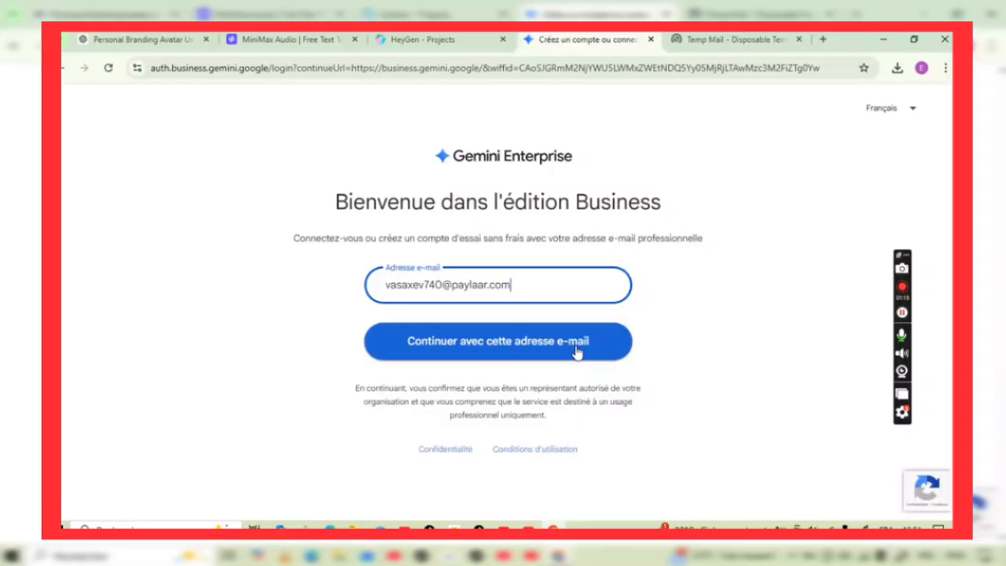
pyautogui.click(576, 353)
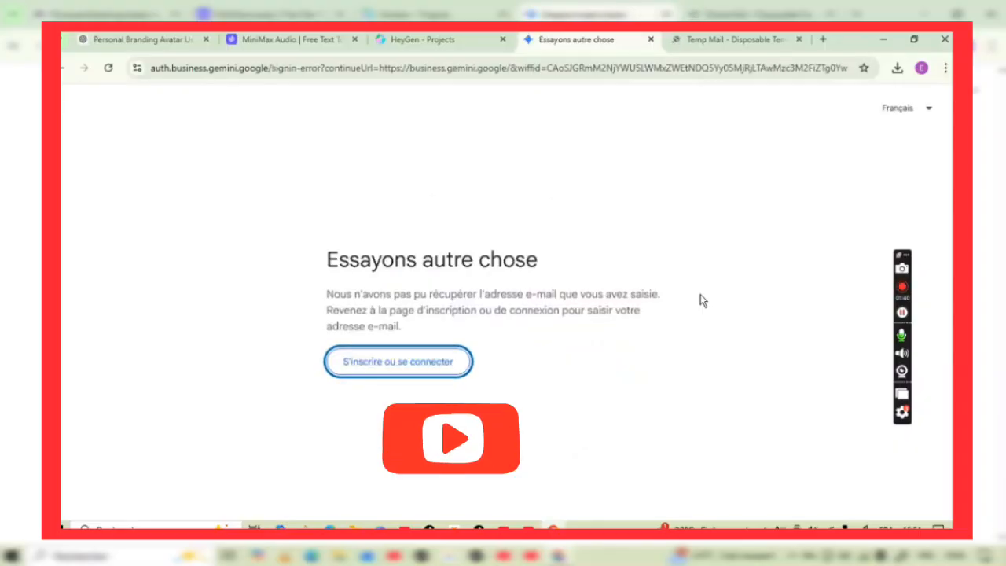
# Return to the Gemini Enterprise sign-up form and submit the temporary e-mail address again
pyautogui.click(401, 368)
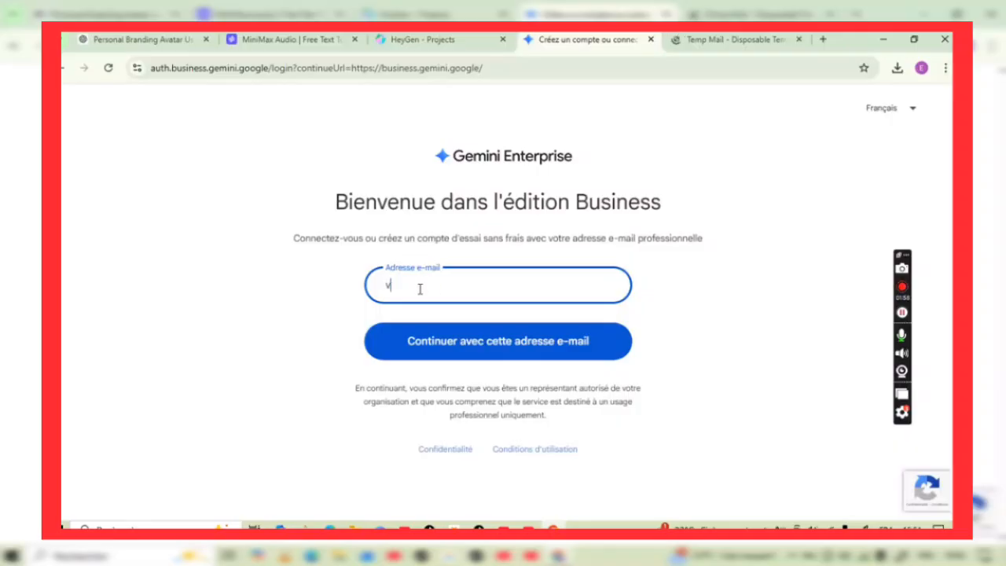
pyautogui.hotkey('ctrl', 'v')
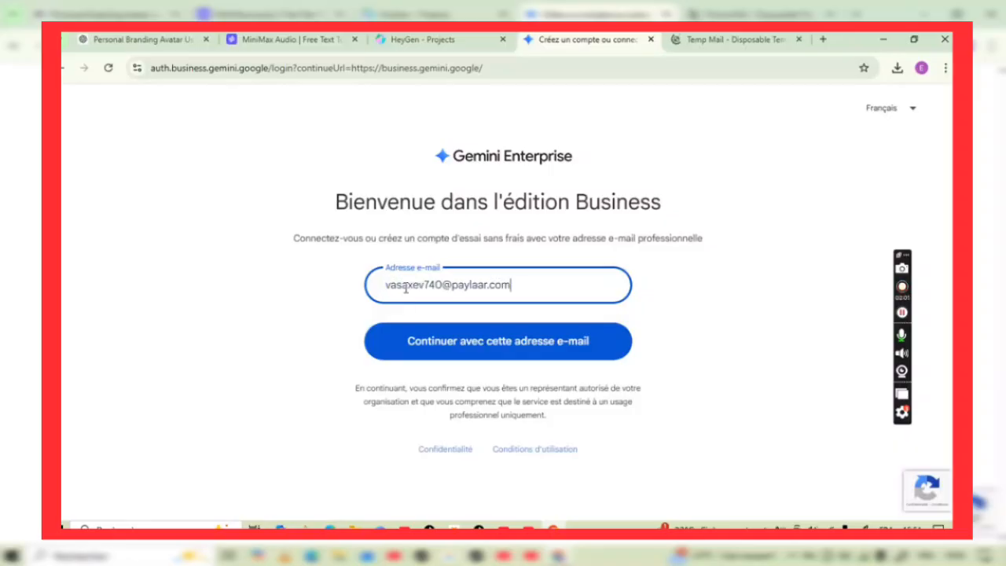
pyautogui.click(509, 346)
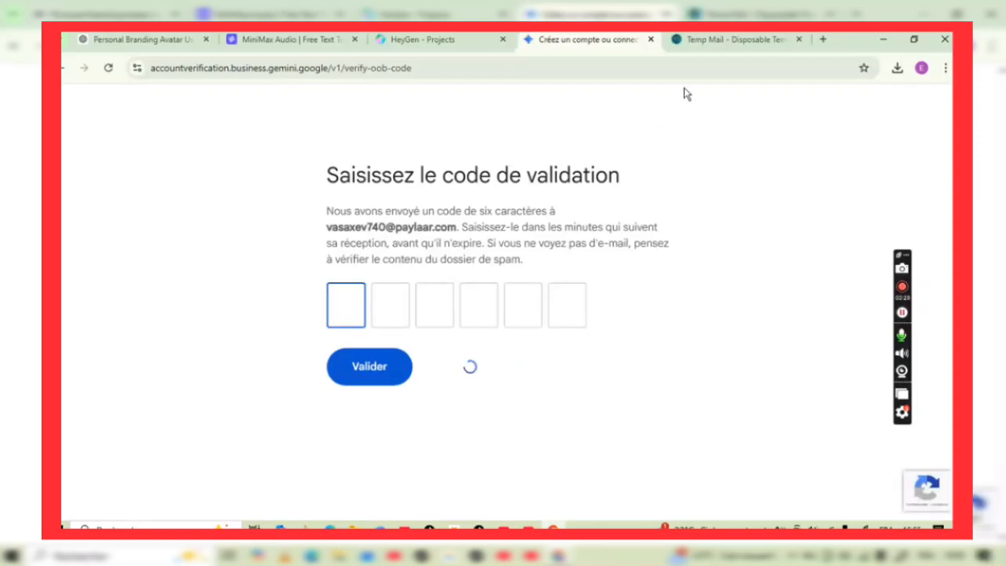
# Open the "Code de validation Gemini Enterprise" message in the Temp Mail inbox and copy its verification code
pyautogui.click(719, 37)
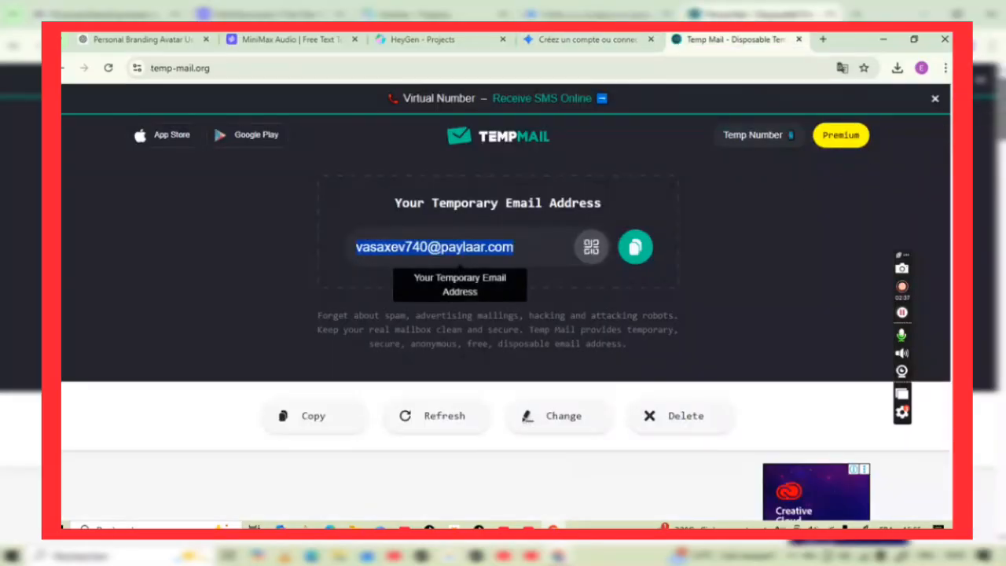
pyautogui.scroll(-6, 426, 231)
pyautogui.scroll(2, 427, 231)
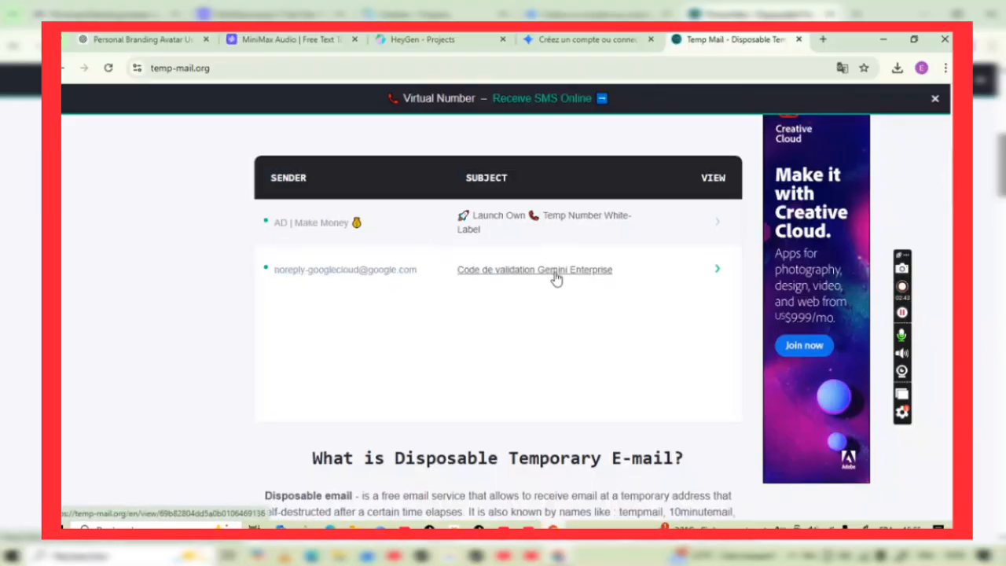
pyautogui.click(511, 278)
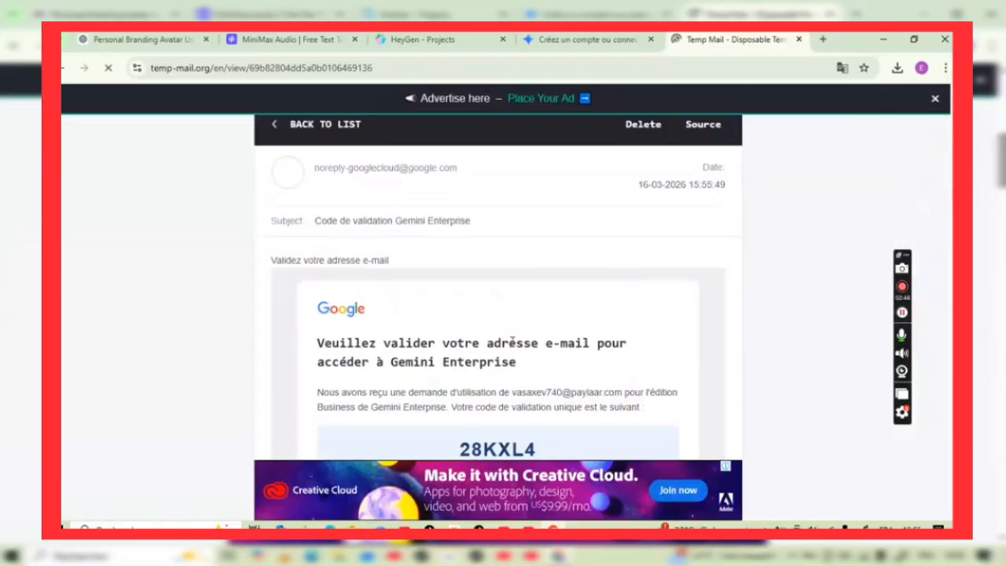
pyautogui.moveTo(457, 448); pyautogui.dragTo(548, 450)
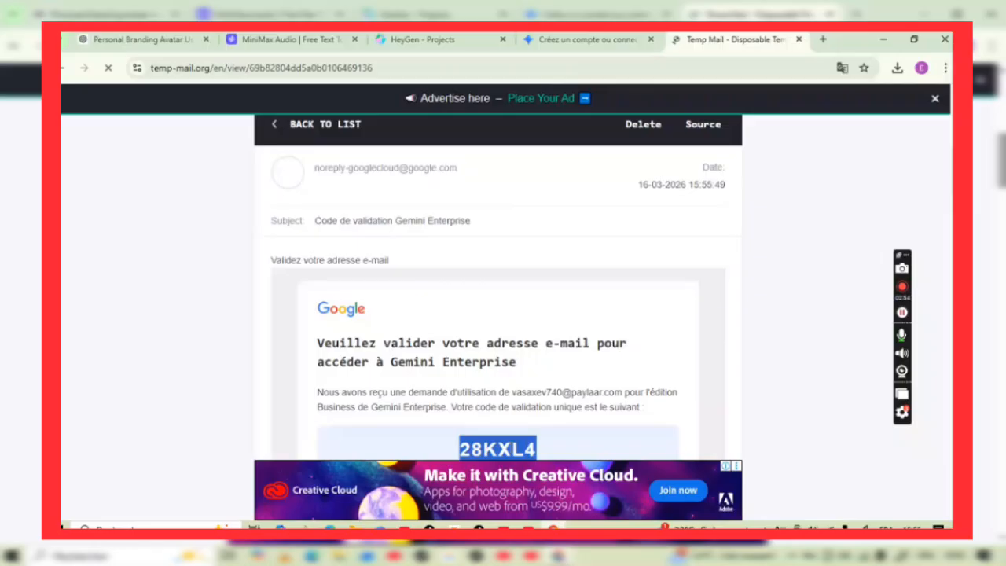
# Enter the copied verification code on the Gemini Enterprise validation page and submit it until the account is validated
pyautogui.click(582, 40)
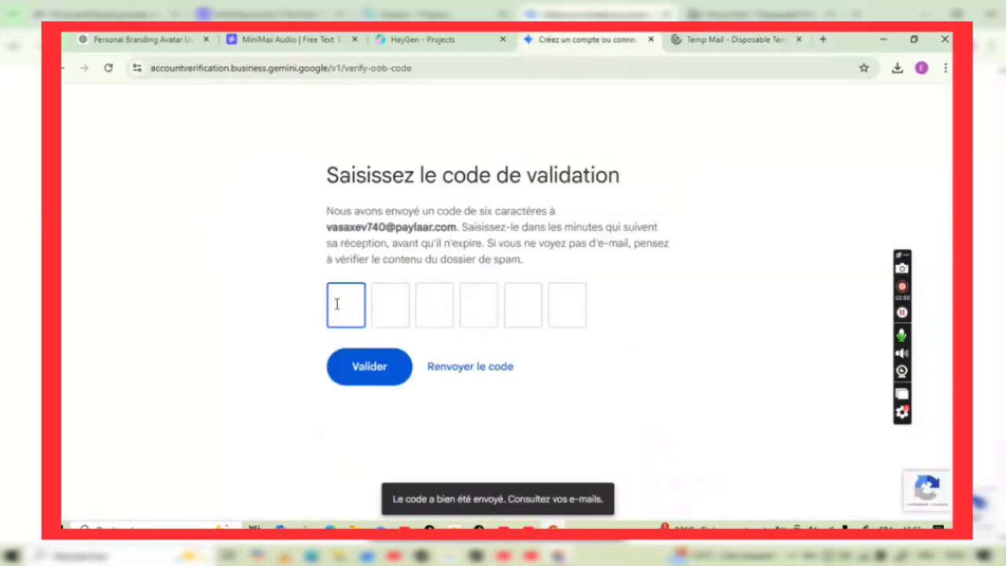
pyautogui.hotkey('ctrl', 'v')
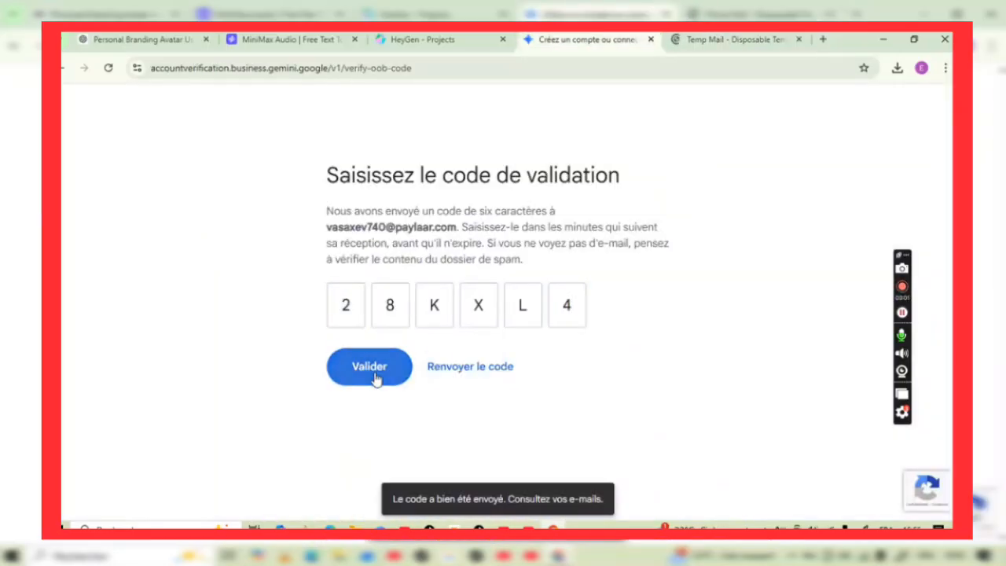
pyautogui.click(374, 377)
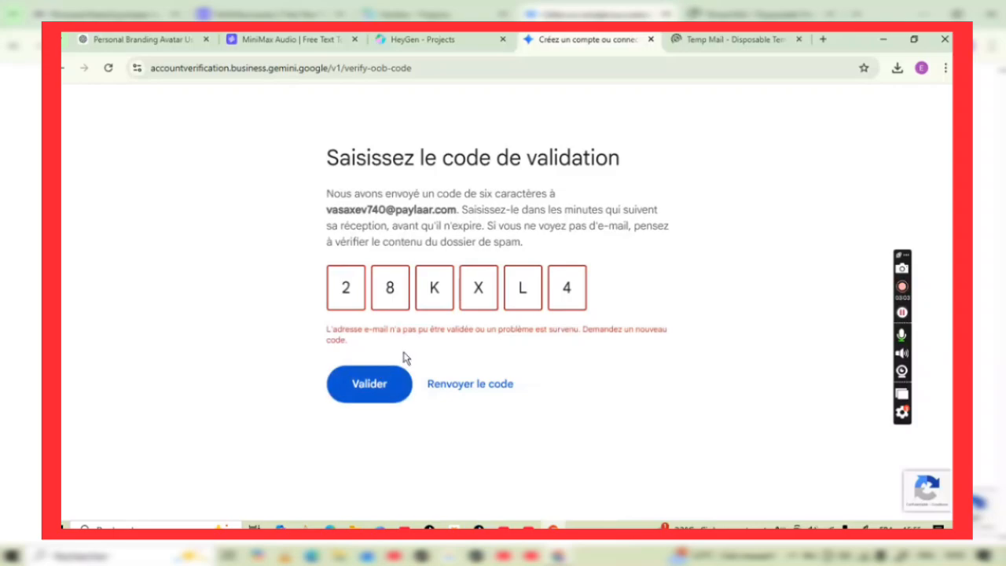
pyautogui.click(378, 385)
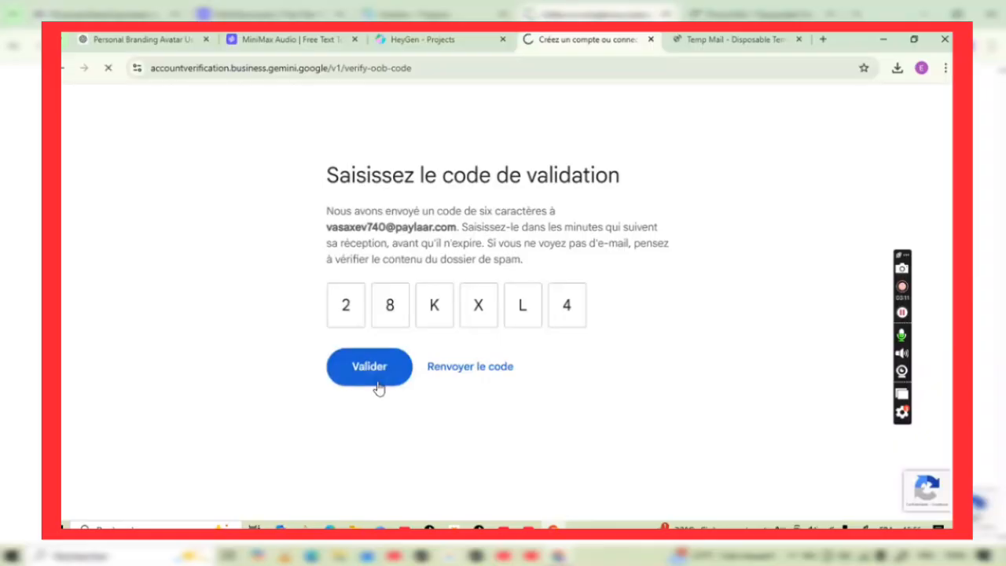
pyautogui.click(369, 367)
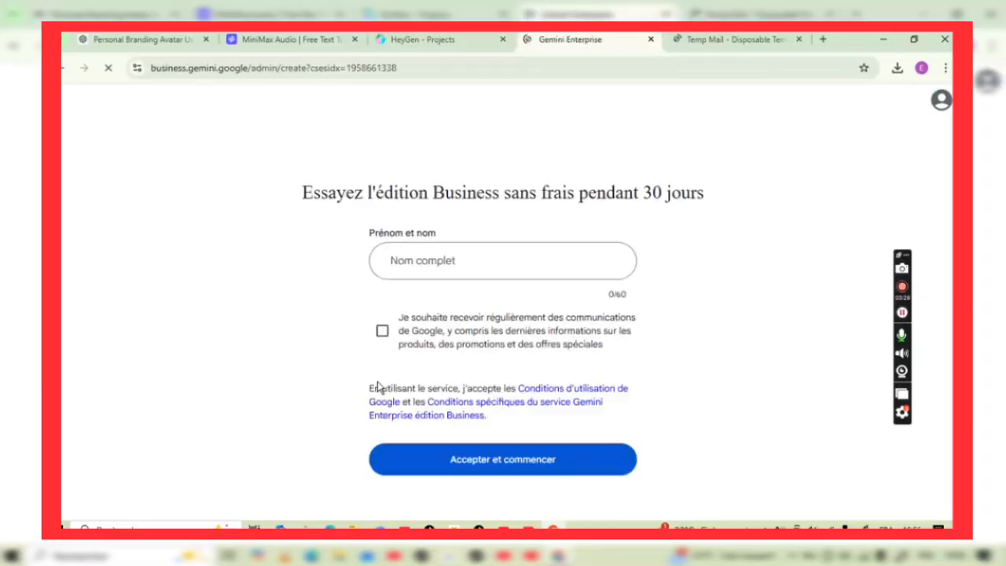
# Enter the account holder's full name, opt in to Google communications, and accept the terms to start the 30-day Business trial
pyautogui.click(447, 263)
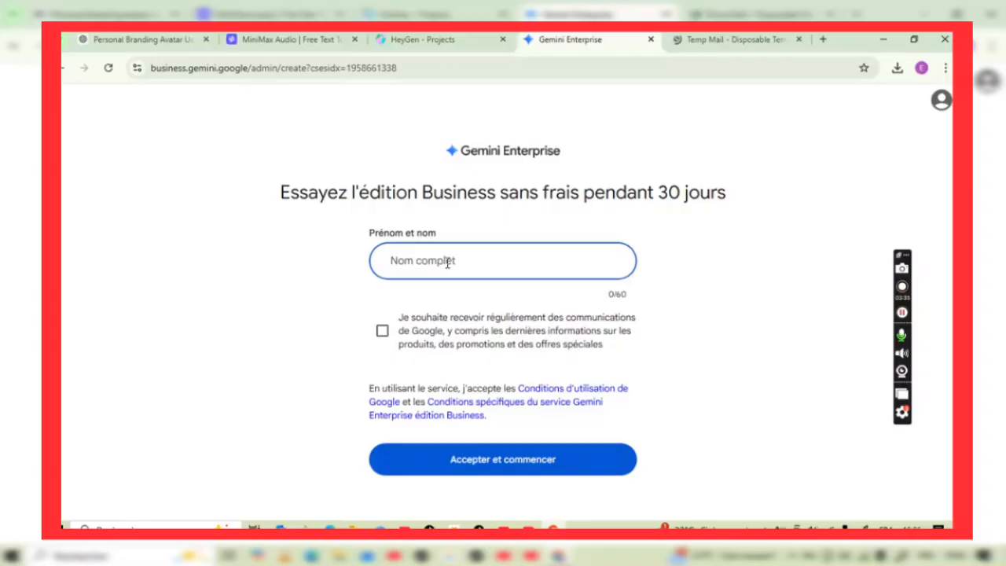
pyautogui.write('Manu f')
pyautogui.press('BackSpace')
pyautogui.write('d')
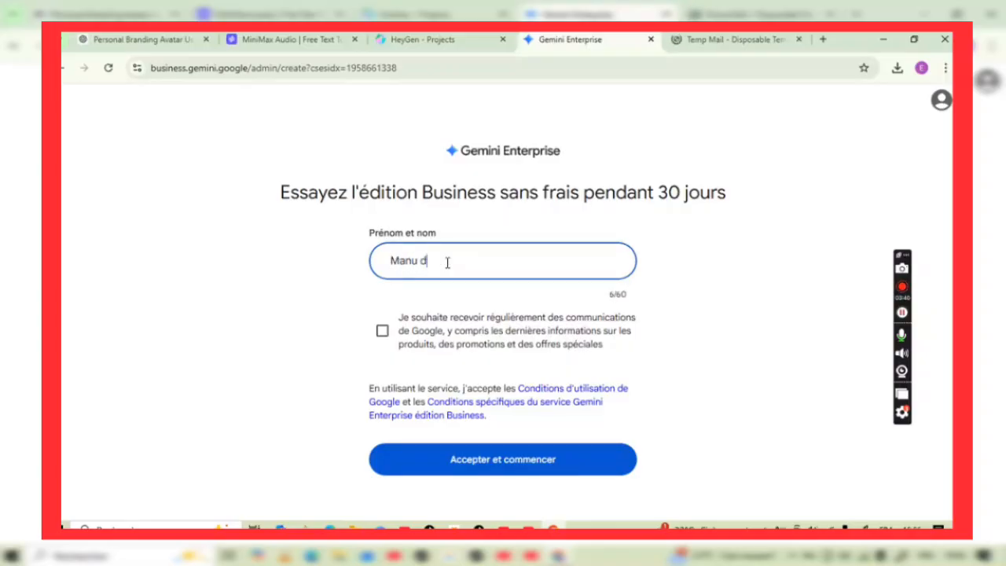
pyautogui.write('igital')
pyautogui.click(381, 333)
pyautogui.click(467, 471)
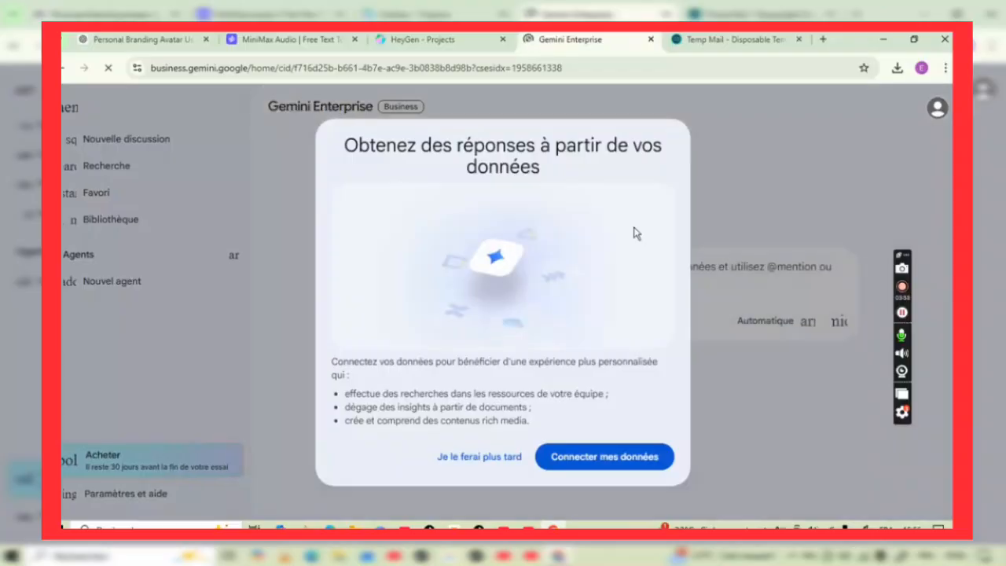
# Postpone connecting data sources and set the chat prompt to video creation with Veo
pyautogui.click(498, 461)
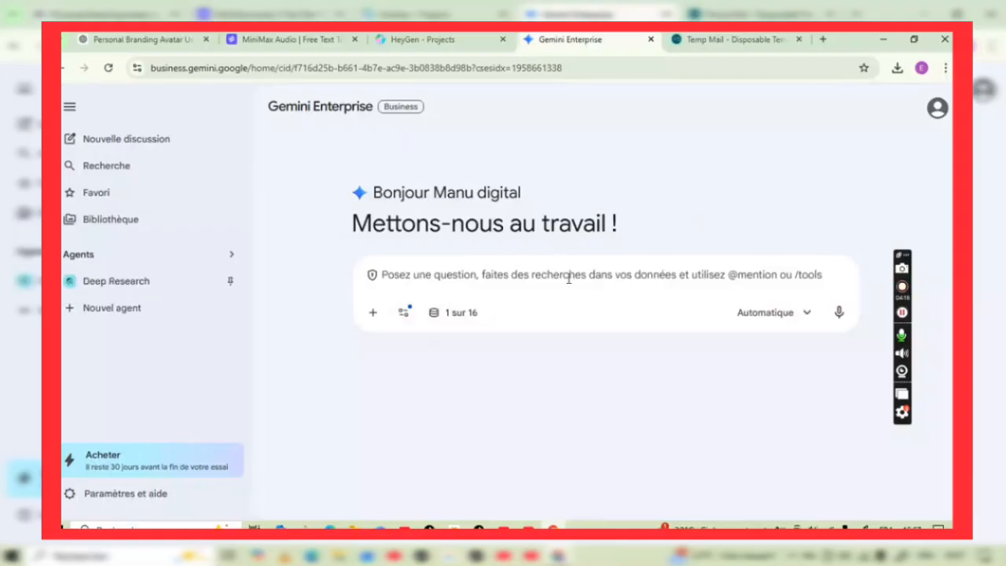
pyautogui.click(405, 316)
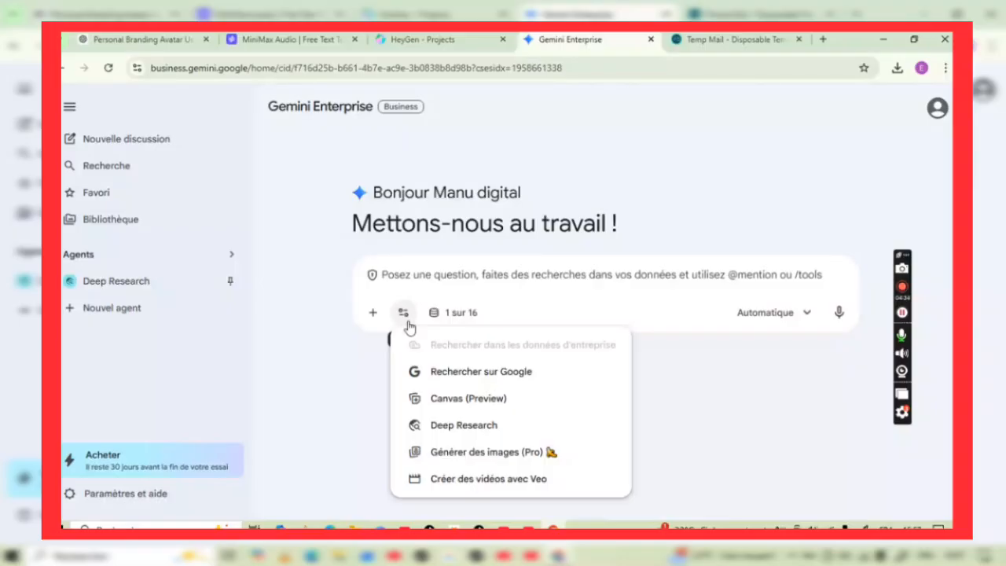
pyautogui.click(506, 481)
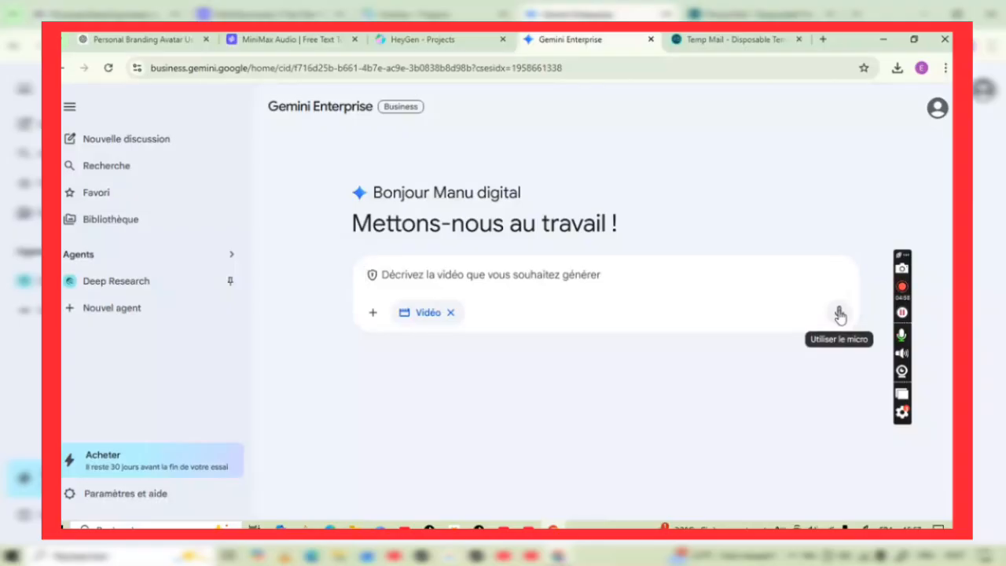
# Start voice input for the video description prompt
pyautogui.click(839, 315)
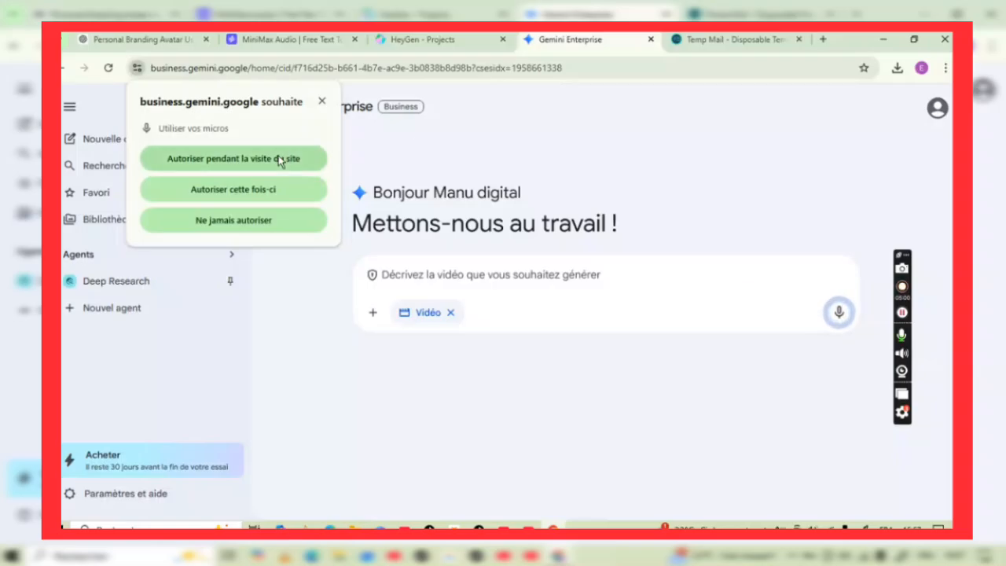